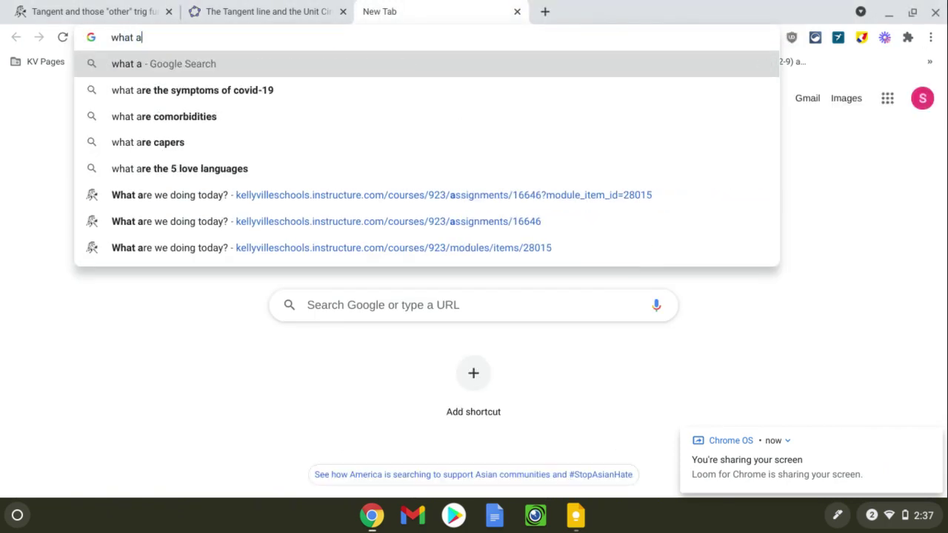
Search Google for 'what is a tangent line' in a new tab.
{"action": "type", "text": "is"}
{"action": "key", "text": "Return"}
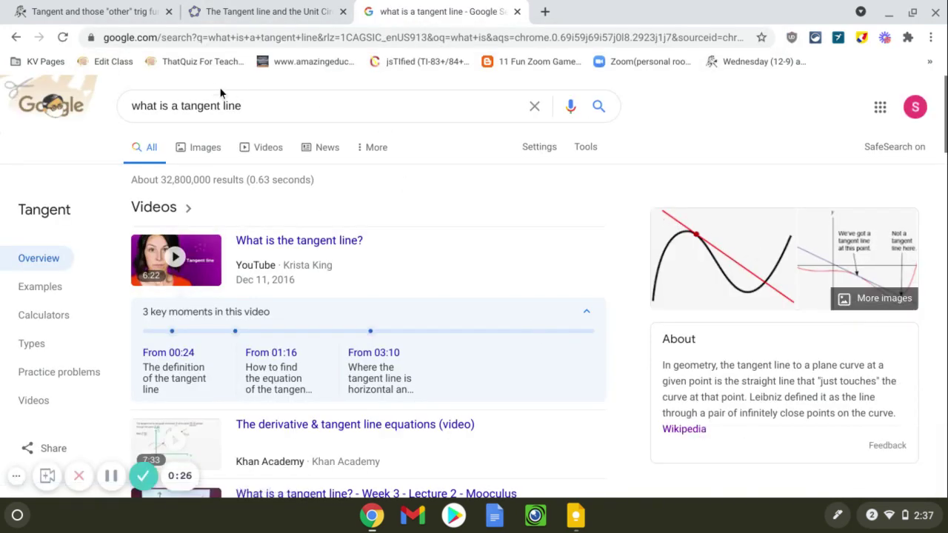
Add ' of a circle' to make the query 'what is a tangent line of a circle'.
{"action": "left_click", "coordinate": [291, 110]}
{"action": "type", "text": "of a circle"}
{"action": "key", "text": "Return"}
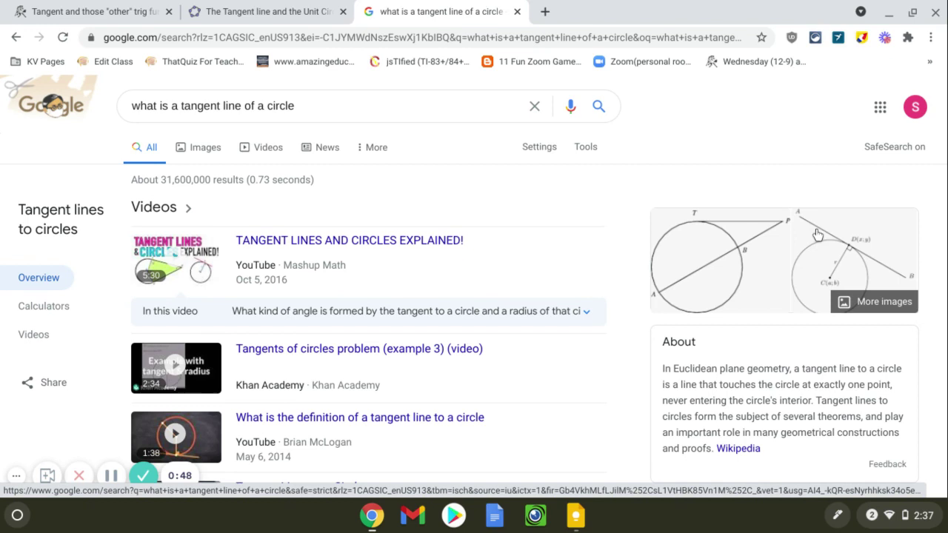
In the GeoGebra applet, drag P down, back up and over the top to the upper right.
{"action": "left_click", "coordinate": [274, 11]}
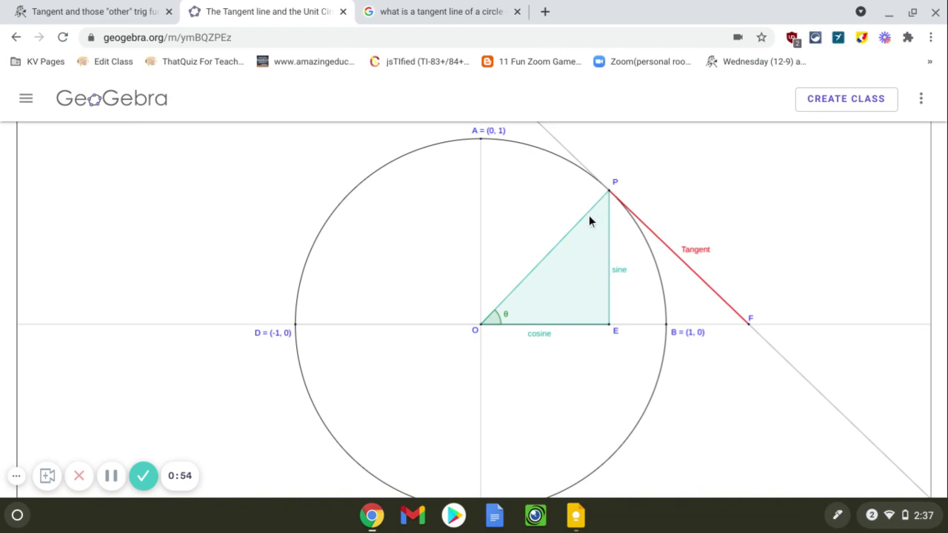
{"action": "left_click_drag", "start_coordinate": [611, 193], "coordinate": [643, 229]}
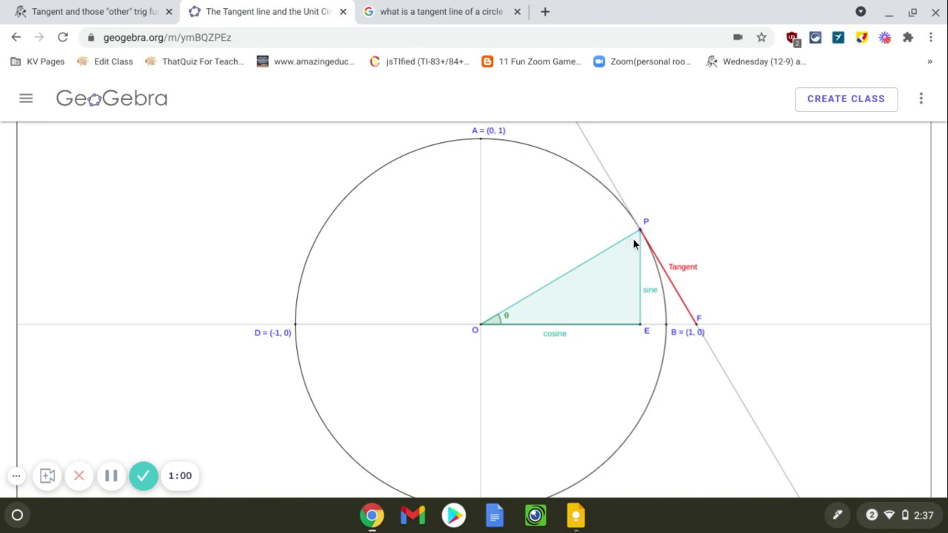
{"action": "left_click_drag", "start_coordinate": [632, 237], "coordinate": [391, 216]}
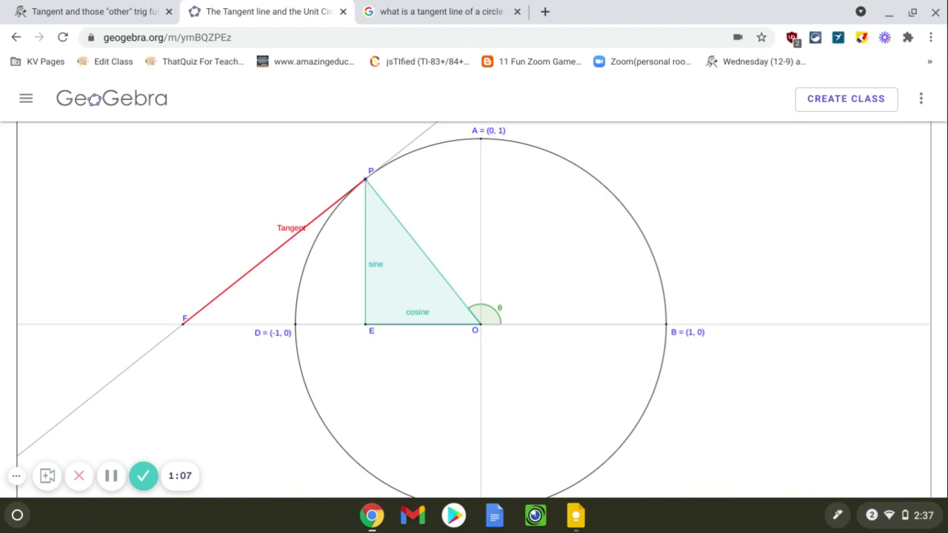
{"action": "left_click_drag", "start_coordinate": [366, 183], "coordinate": [599, 194]}
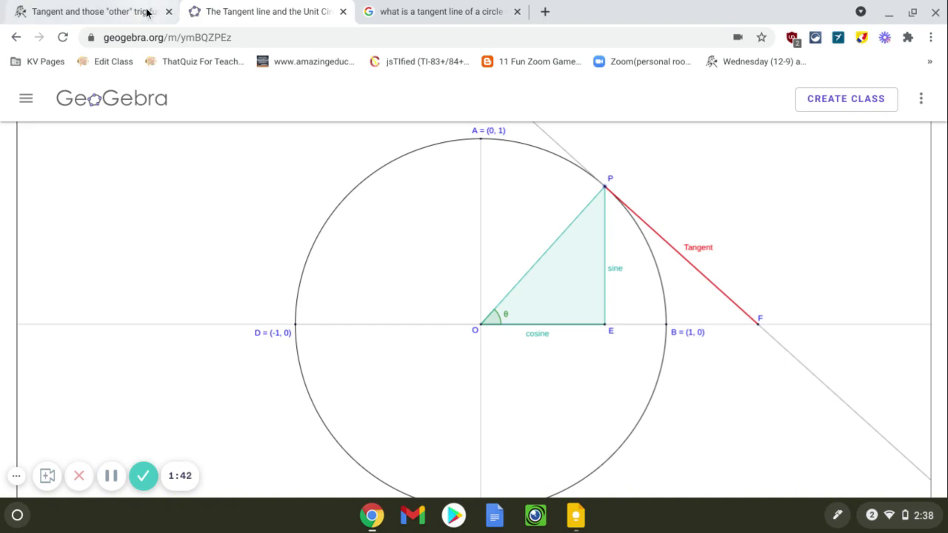
Open the Keep drawing of the unit-circle screenshot, and nudge point P slightly in GeoGebra.
{"action": "left_click", "coordinate": [576, 515]}
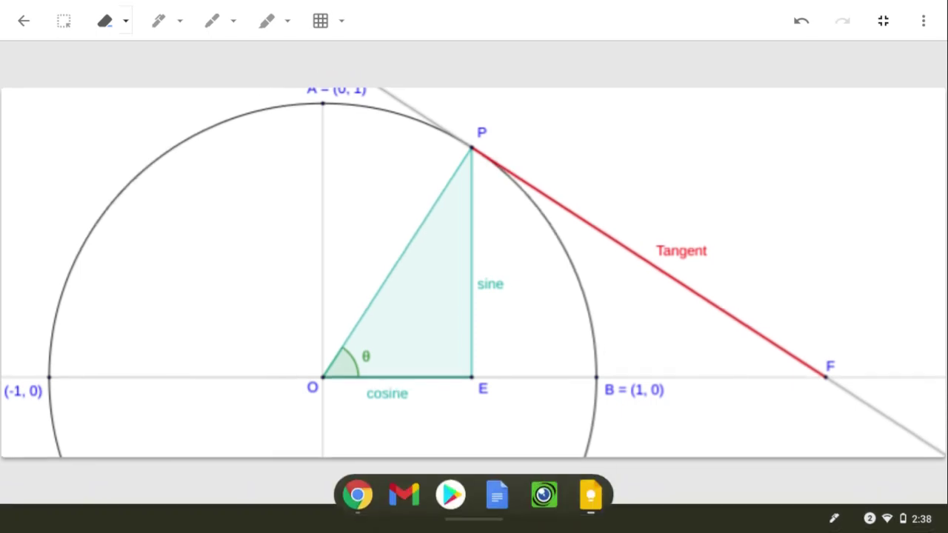
{"action": "left_click", "coordinate": [358, 494]}
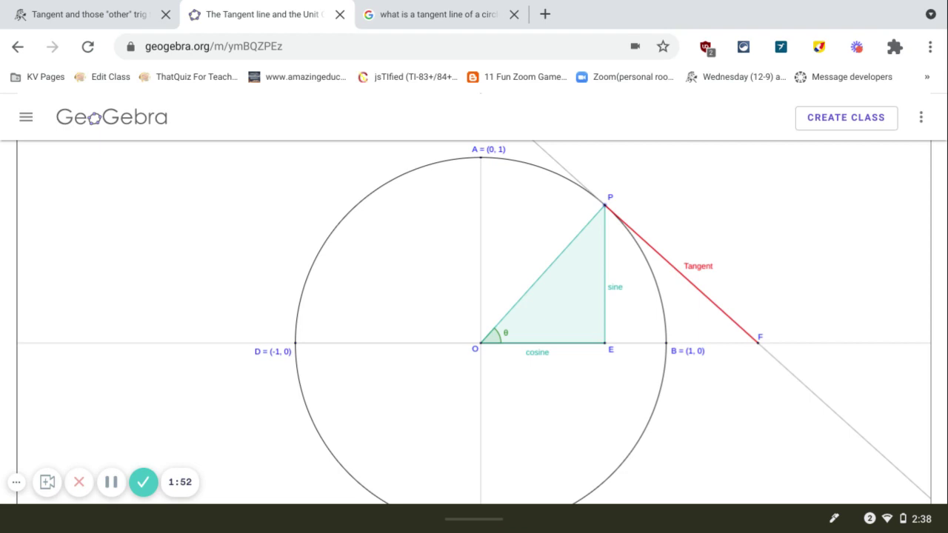
{"action": "left_click_drag", "start_coordinate": [605, 205], "coordinate": [563, 175]}
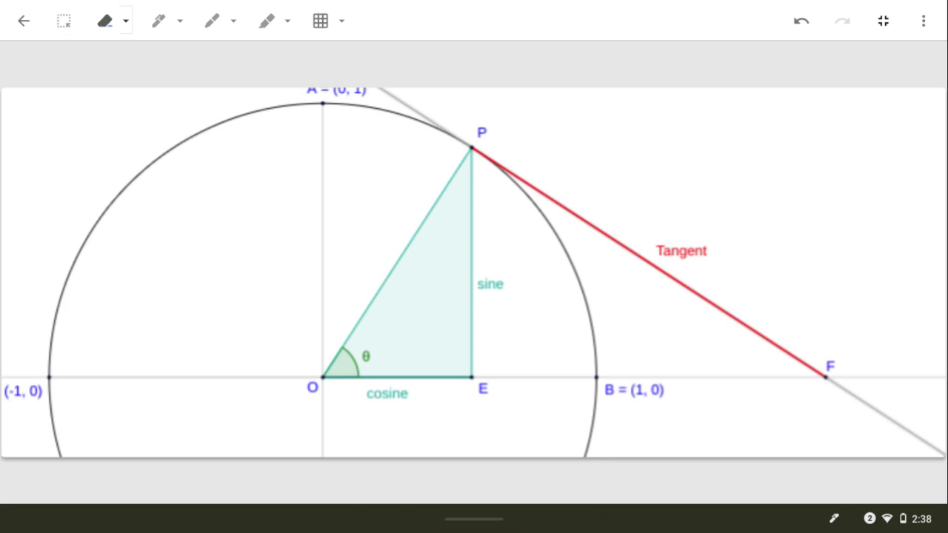
Ink dots on points E and P and handwrite tan(θ) left of the circle.
{"action": "left_click_drag", "start_coordinate": [469, 378], "coordinate": [475, 372]}
{"action": "left_click_drag", "start_coordinate": [468, 150], "coordinate": [475, 146]}
{"action": "left_click_drag", "start_coordinate": [109, 235], "coordinate": [113, 264]}
{"action": "left_click_drag", "start_coordinate": [100, 251], "coordinate": [167, 262]}
{"action": "left_click_drag", "start_coordinate": [178, 240], "coordinate": [190, 247]}
{"action": "left_click_drag", "start_coordinate": [190, 234], "coordinate": [190, 260]}
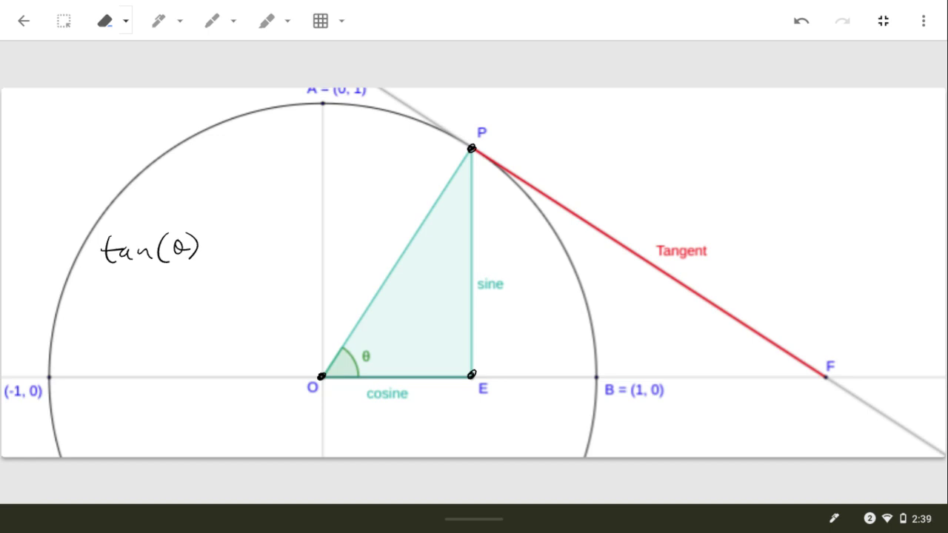
Sketch strokes along the triangle's sides, then undo both of them.
{"action": "left_click_drag", "start_coordinate": [348, 356], "coordinate": [468, 294]}
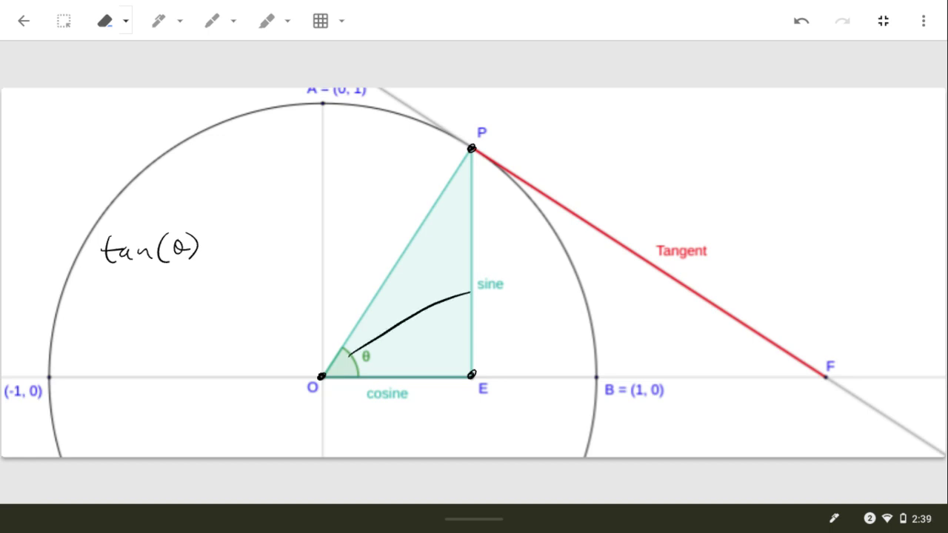
{"action": "left_click_drag", "start_coordinate": [323, 376], "coordinate": [478, 374]}
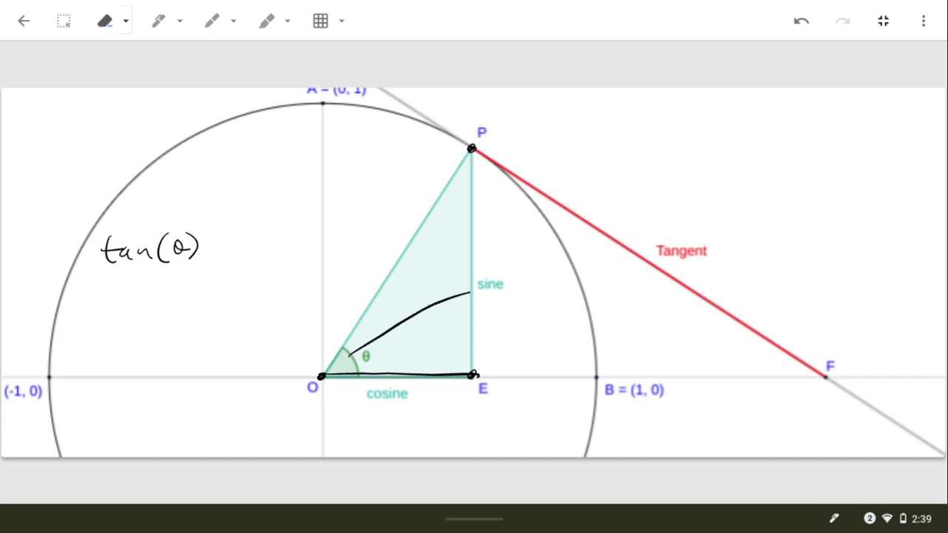
{"action": "left_click", "coordinate": [802, 21]}
{"action": "left_click", "coordinate": [801, 21]}
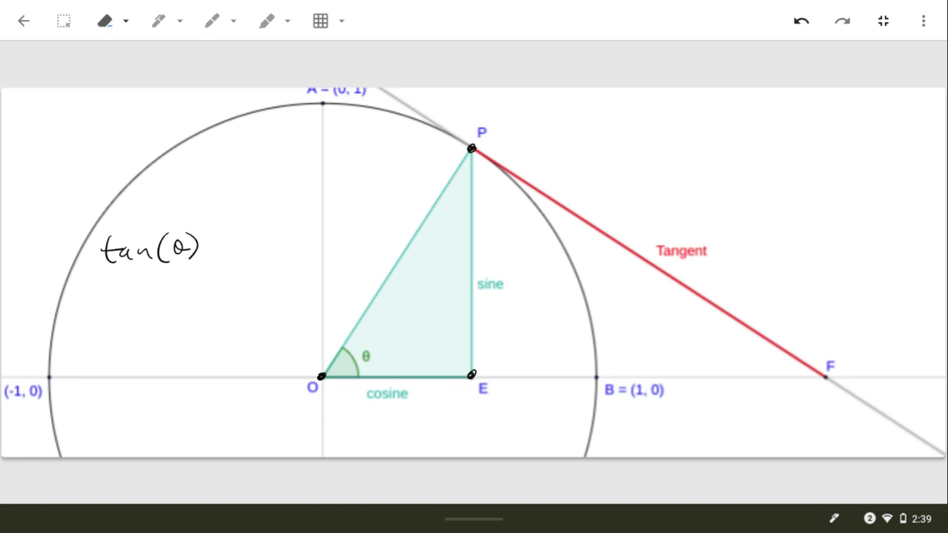
Dot point O and circle the labels P and F, then undo those circles.
{"action": "mouse_move", "coordinate": [320, 375]}
{"action": "left_mouse_down"}
{"action": "mouse_move", "coordinate": [304, 378]}
{"action": "mouse_move", "coordinate": [316, 374]}
{"action": "left_mouse_up"}
{"action": "left_click_drag", "start_coordinate": [483, 121], "coordinate": [478, 122]}
{"action": "mouse_move", "coordinate": [836, 352]}
{"action": "left_mouse_down"}
{"action": "mouse_move", "coordinate": [830, 374]}
{"action": "mouse_move", "coordinate": [841, 351]}
{"action": "left_mouse_up"}
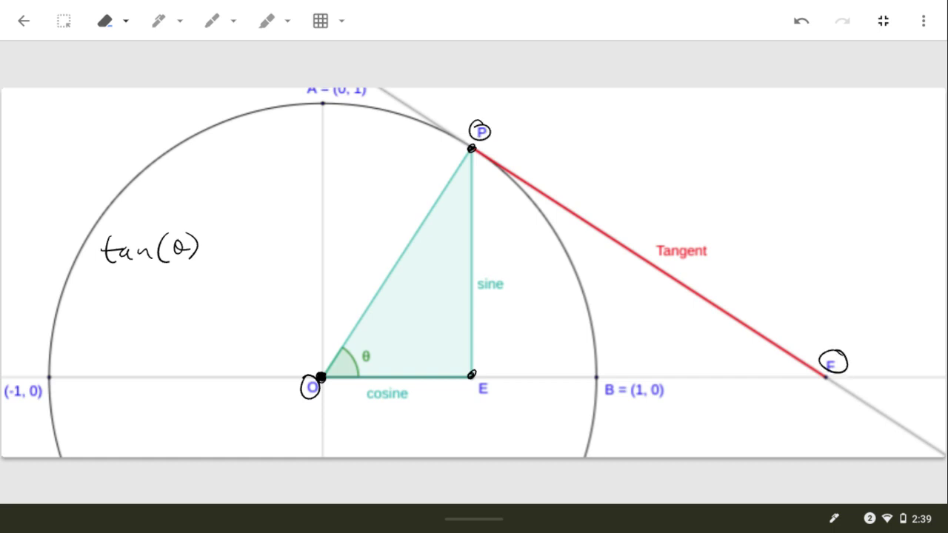
{"action": "left_click", "coordinate": [801, 21]}
{"action": "left_click", "coordinate": [801, 21]}
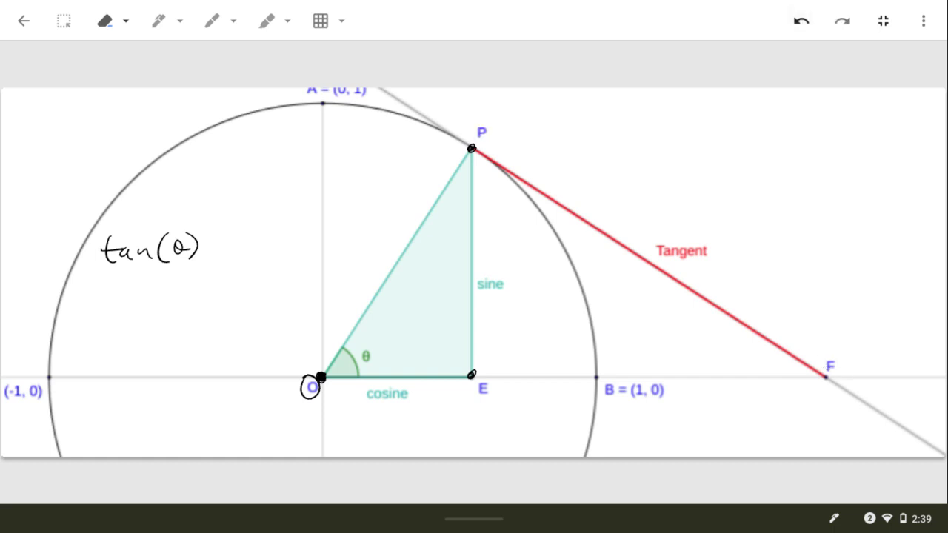
Remove the circle around O, mark the right angle at P, and add '=' after tan(θ).
{"action": "left_click", "coordinate": [800, 21]}
{"action": "mouse_move", "coordinate": [460, 162]}
{"action": "left_mouse_down"}
{"action": "mouse_move", "coordinate": [474, 172]}
{"action": "mouse_move", "coordinate": [495, 163]}
{"action": "mouse_move", "coordinate": [486, 176]}
{"action": "left_mouse_up"}
{"action": "left_click_drag", "start_coordinate": [210, 243], "coordinate": [234, 249]}
{"action": "left_click_drag", "start_coordinate": [342, 364], "coordinate": [633, 258]}
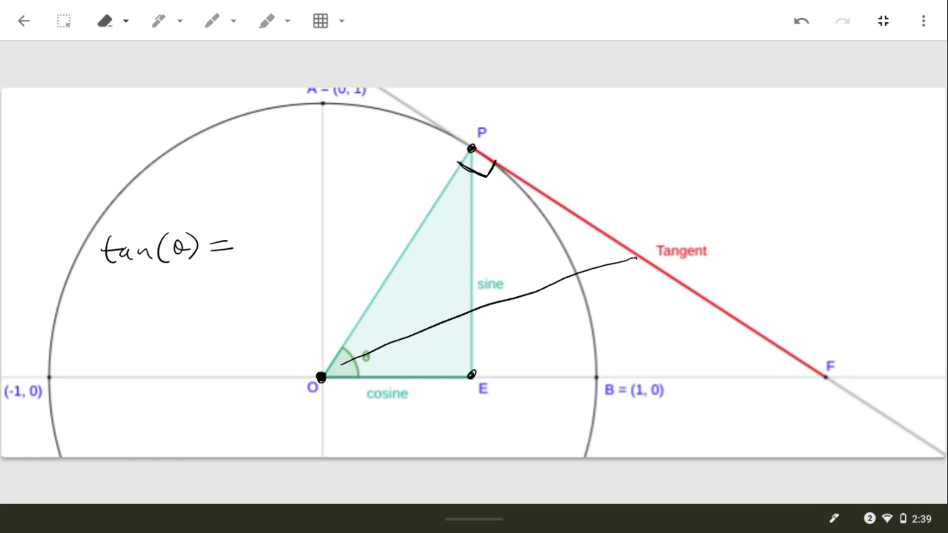
{"action": "mouse_move", "coordinate": [477, 141]}
{"action": "left_mouse_down"}
{"action": "mouse_move", "coordinate": [492, 135]}
{"action": "mouse_move", "coordinate": [722, 197]}
{"action": "mouse_move", "coordinate": [831, 342]}
{"action": "mouse_move", "coordinate": [828, 357]}
{"action": "left_mouse_up"}
{"action": "left_click", "coordinate": [802, 20]}
{"action": "left_click", "coordinate": [802, 20]}
Write PF over a fraction bar, drop the O-to-F brace, and trace hypotenuse OP.
{"action": "mouse_move", "coordinate": [258, 209]}
{"action": "left_mouse_down"}
{"action": "mouse_move", "coordinate": [259, 239]}
{"action": "mouse_move", "coordinate": [261, 222]}
{"action": "mouse_move", "coordinate": [278, 231]}
{"action": "left_mouse_up"}
{"action": "mouse_move", "coordinate": [278, 203]}
{"action": "left_mouse_down"}
{"action": "mouse_move", "coordinate": [300, 200]}
{"action": "mouse_move", "coordinate": [301, 215]}
{"action": "left_mouse_up"}
{"action": "left_click_drag", "start_coordinate": [249, 247], "coordinate": [323, 240]}
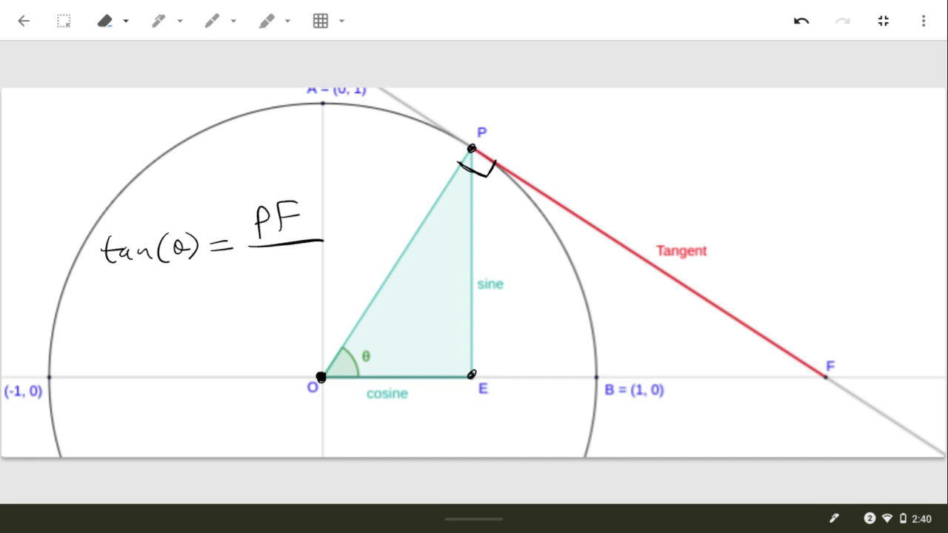
{"action": "mouse_move", "coordinate": [311, 392]}
{"action": "left_mouse_down"}
{"action": "mouse_move", "coordinate": [652, 423]}
{"action": "mouse_move", "coordinate": [815, 404]}
{"action": "mouse_move", "coordinate": [823, 384]}
{"action": "left_mouse_up"}
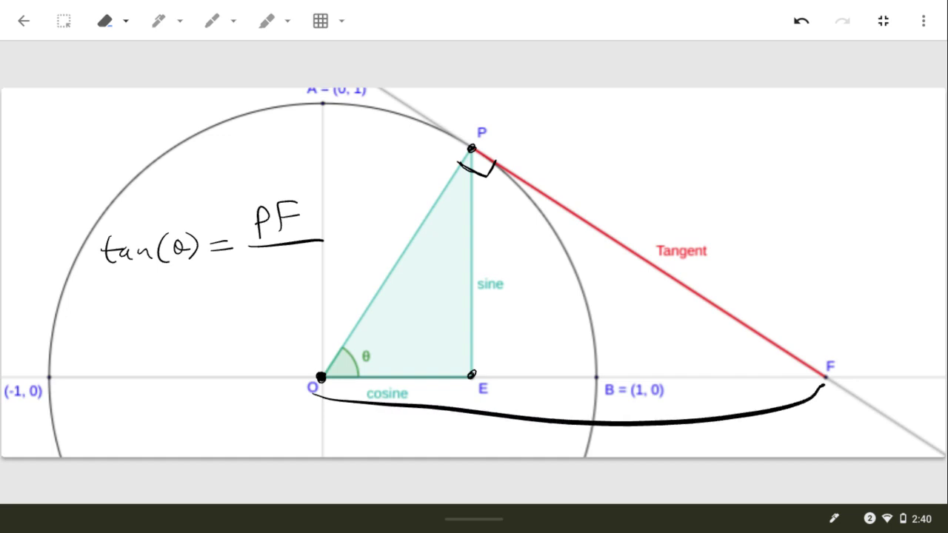
{"action": "left_click", "coordinate": [801, 21]}
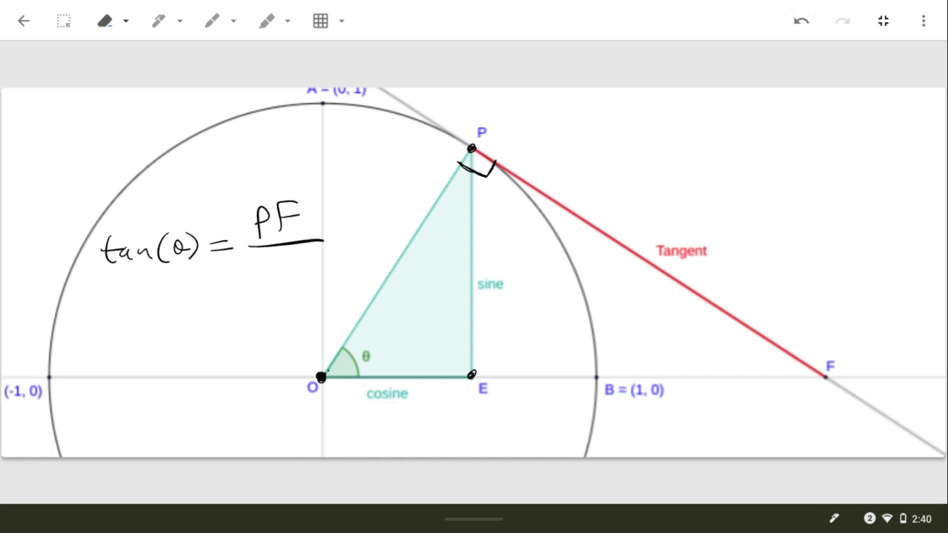
{"action": "mouse_move", "coordinate": [319, 378]}
{"action": "left_mouse_down"}
{"action": "mouse_move", "coordinate": [426, 194]}
{"action": "mouse_move", "coordinate": [465, 157]}
{"action": "left_mouse_up"}
Label the hypotenuse 1, write 1 under PF, bracket segment PF and mark point F.
{"action": "left_click_drag", "start_coordinate": [382, 229], "coordinate": [393, 250]}
{"action": "left_click_drag", "start_coordinate": [276, 254], "coordinate": [277, 283]}
{"action": "mouse_move", "coordinate": [478, 139]}
{"action": "left_mouse_down"}
{"action": "mouse_move", "coordinate": [586, 160]}
{"action": "mouse_move", "coordinate": [619, 194]}
{"action": "mouse_move", "coordinate": [815, 326]}
{"action": "mouse_move", "coordinate": [828, 362]}
{"action": "left_mouse_up"}
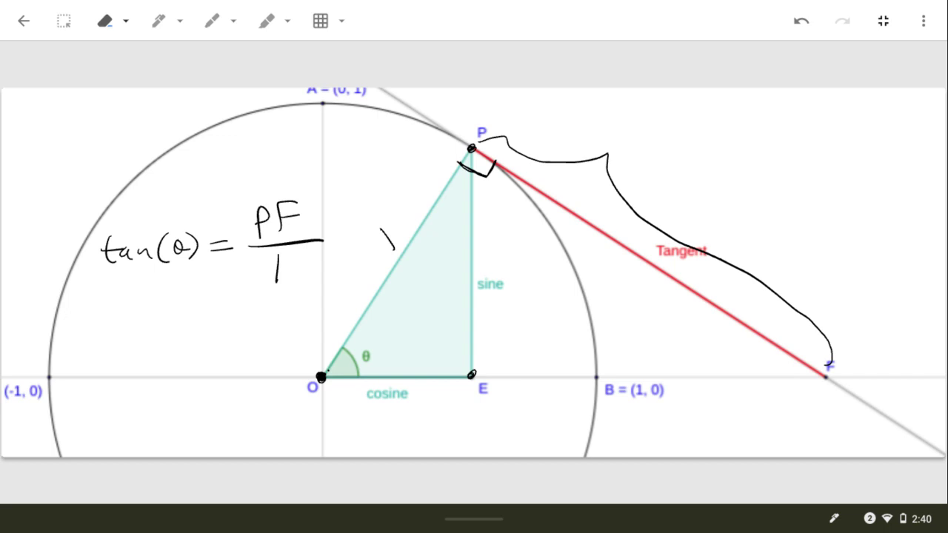
{"action": "left_click_drag", "start_coordinate": [824, 375], "coordinate": [831, 379]}
{"action": "left_click_drag", "start_coordinate": [474, 524], "coordinate": [474, 489]}
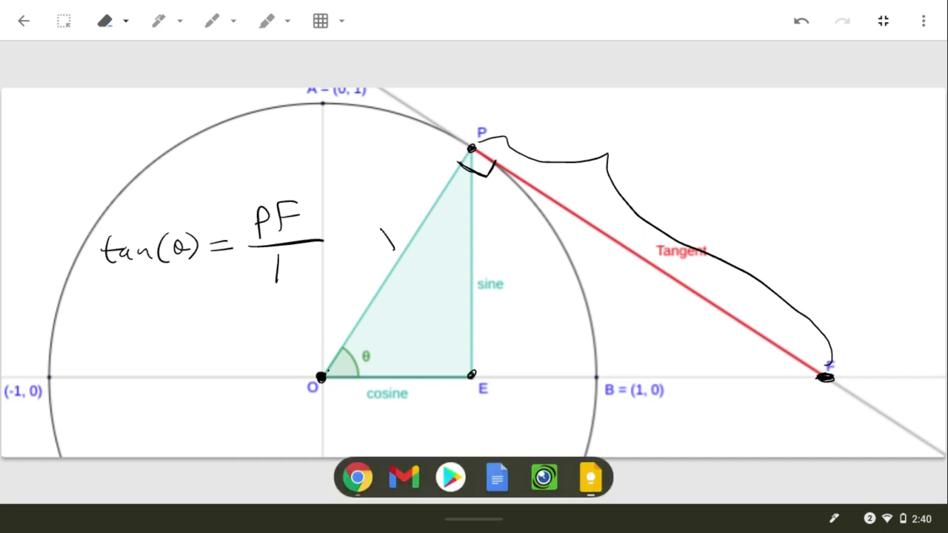
Back in GeoGebra, slide point P down the circle until it nearly reaches B = (1, 0).
{"action": "left_click", "coordinate": [363, 508]}
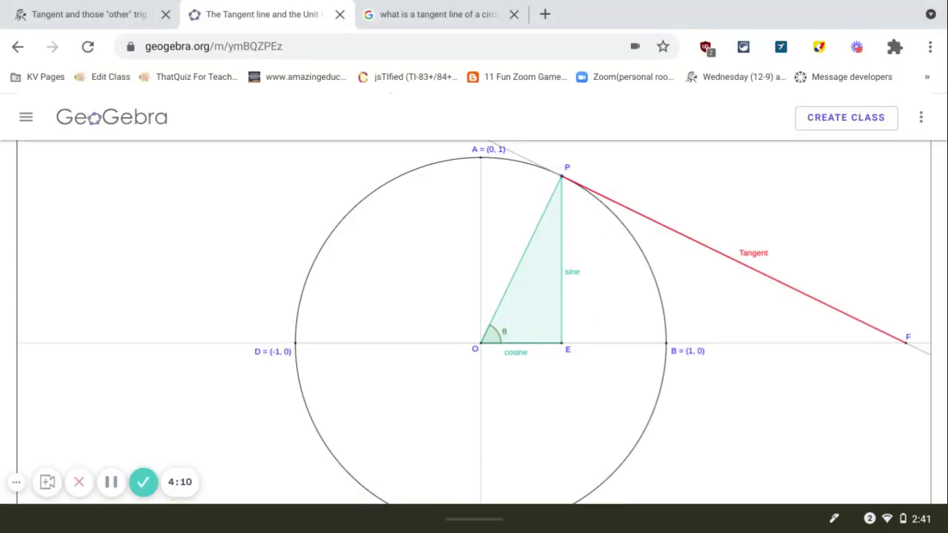
{"action": "left_click_drag", "start_coordinate": [561, 176], "coordinate": [624, 226]}
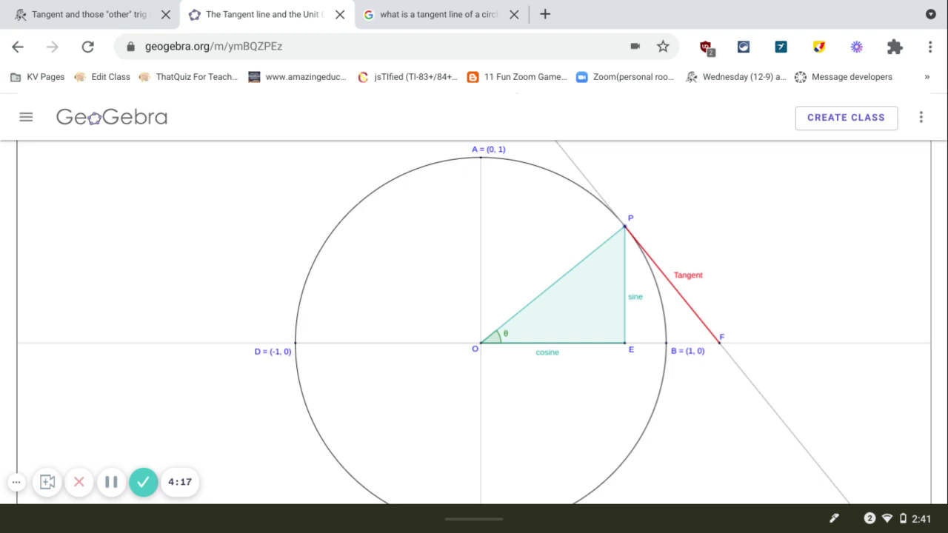
{"action": "left_click_drag", "start_coordinate": [624, 226], "coordinate": [666, 342]}
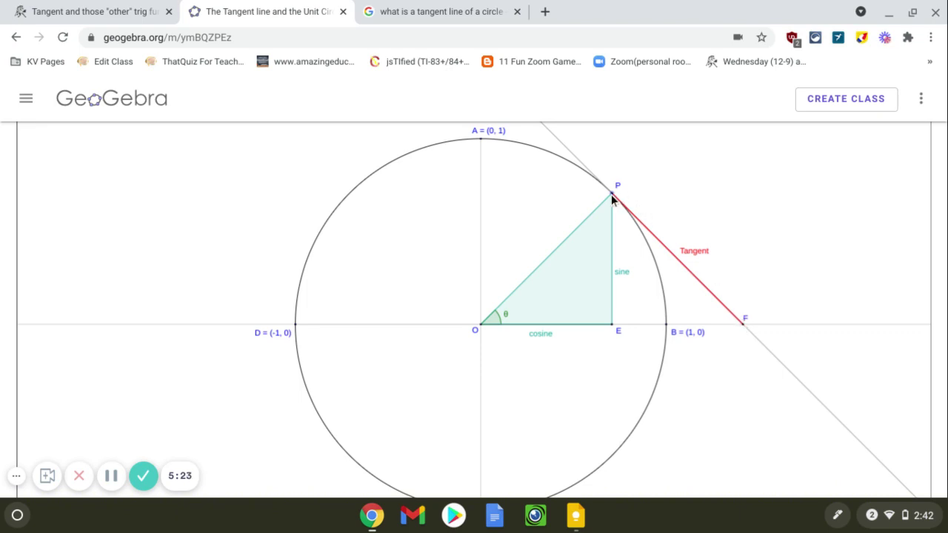
Drag P up past A into the upper-left quadrant, putting F beyond D = (-1, 0).
{"action": "left_click_drag", "start_coordinate": [615, 197], "coordinate": [568, 168]}
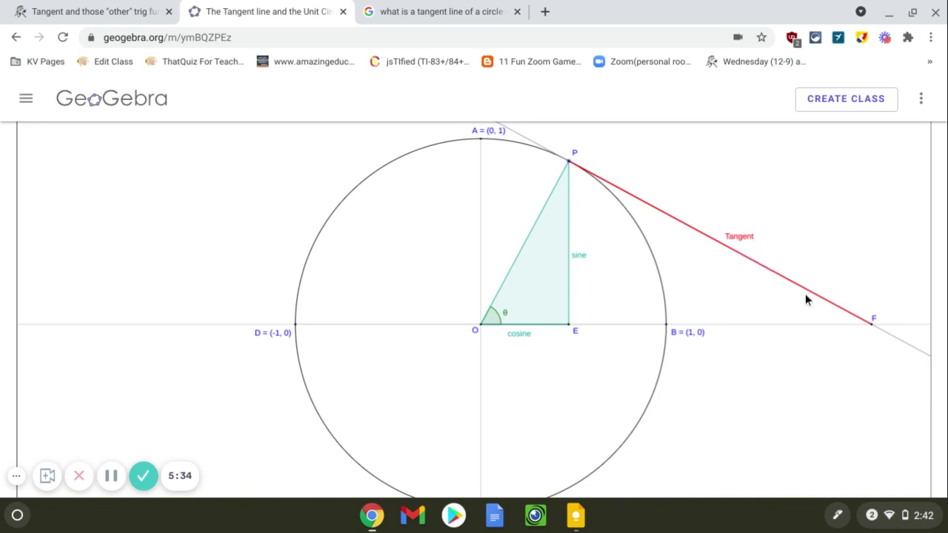
{"action": "left_click_drag", "start_coordinate": [568, 162], "coordinate": [482, 136]}
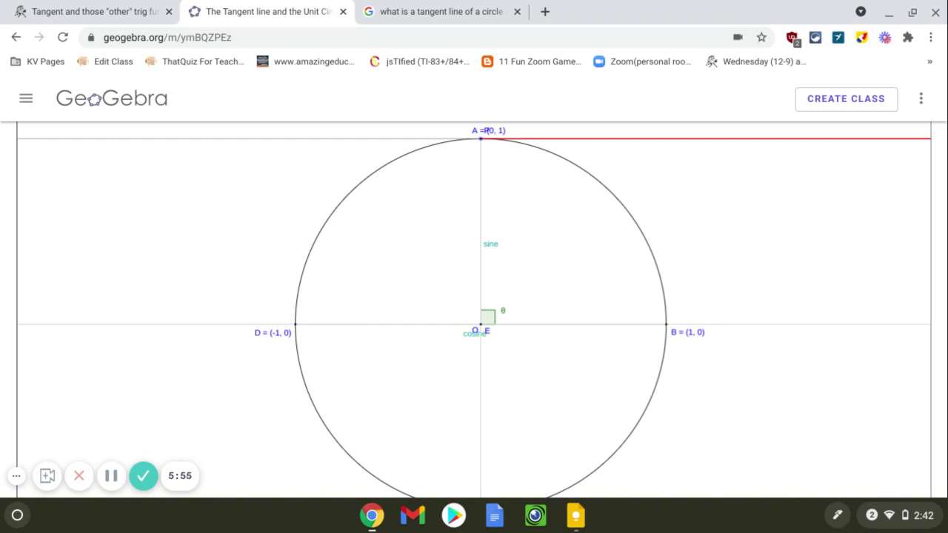
{"action": "left_click_drag", "start_coordinate": [480, 143], "coordinate": [393, 160]}
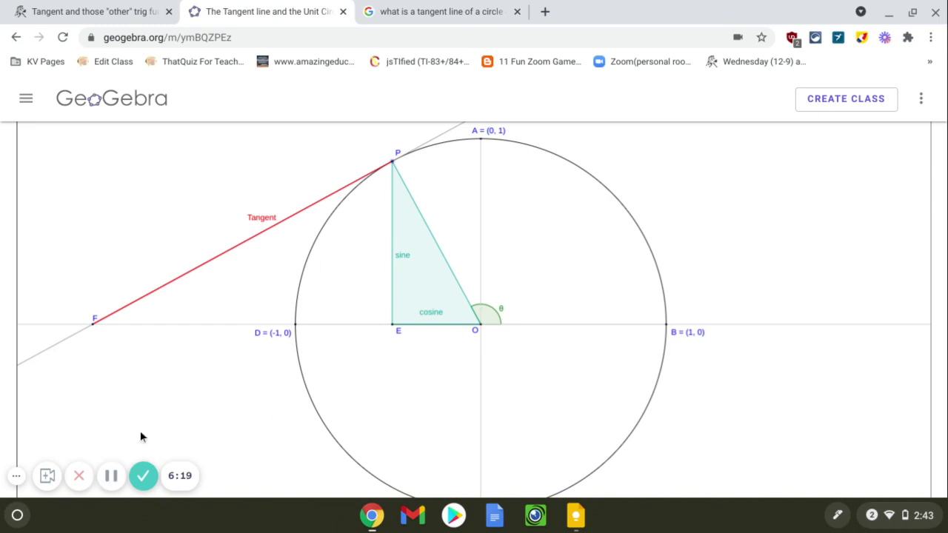
Go to the Khan Academy Trig unit circle review, scroll up and drag the green point along the arc.
{"action": "left_click", "coordinate": [112, 480]}
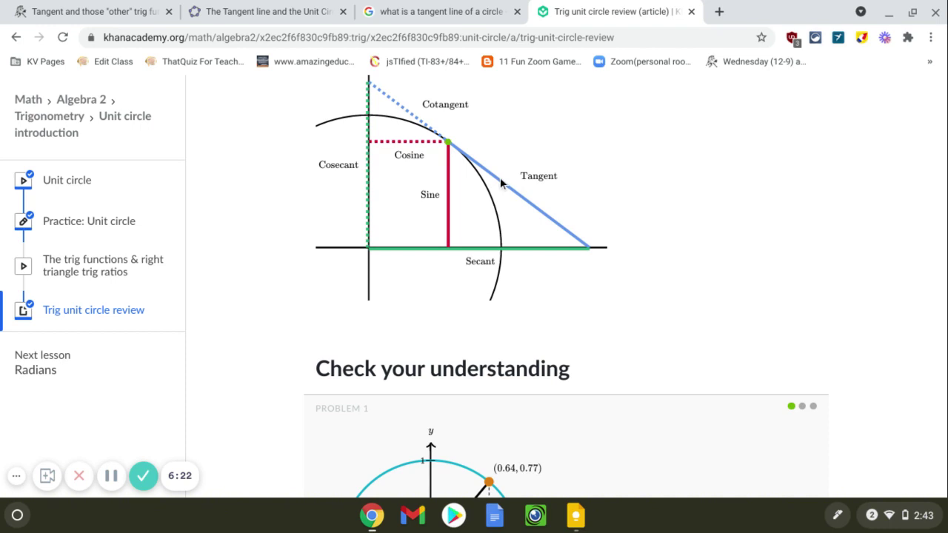
{"action": "scroll", "coordinate": [492, 175], "scroll_direction": "up", "scroll_amount": 1}
{"action": "scroll", "coordinate": [339, 128], "scroll_direction": "up", "scroll_amount": 3}
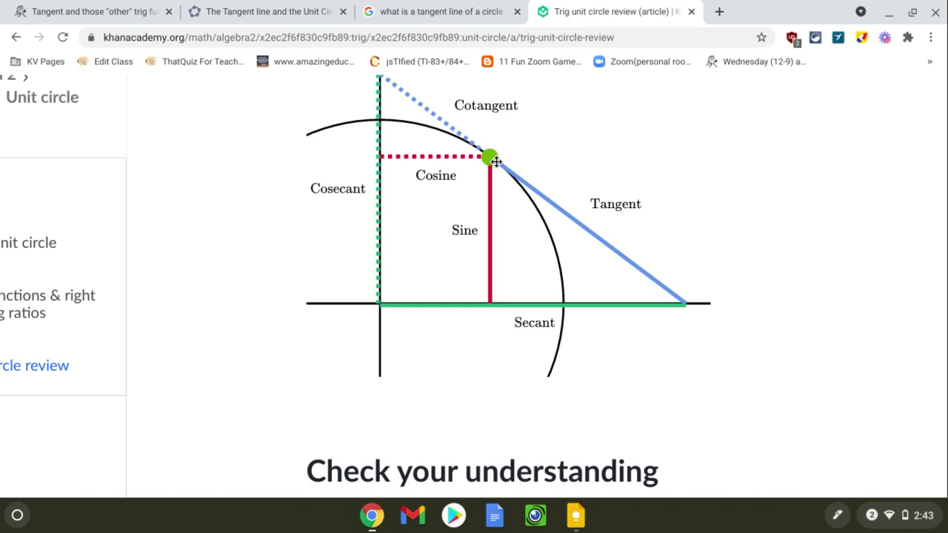
{"action": "left_click_drag", "start_coordinate": [497, 162], "coordinate": [519, 184]}
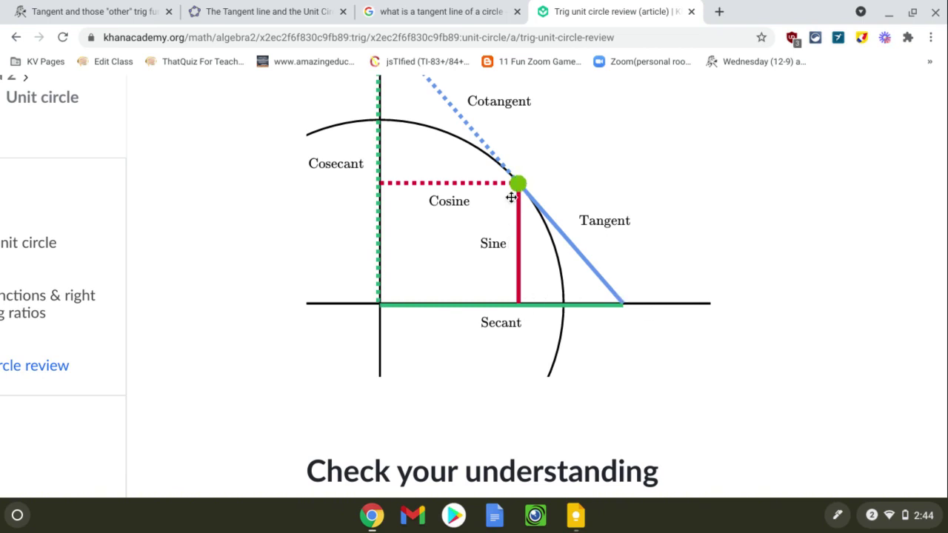
Raise the green point up-left on the arc to flatten the tangent line, then zoom the page back out.
{"action": "left_click_drag", "start_coordinate": [516, 187], "coordinate": [468, 156]}
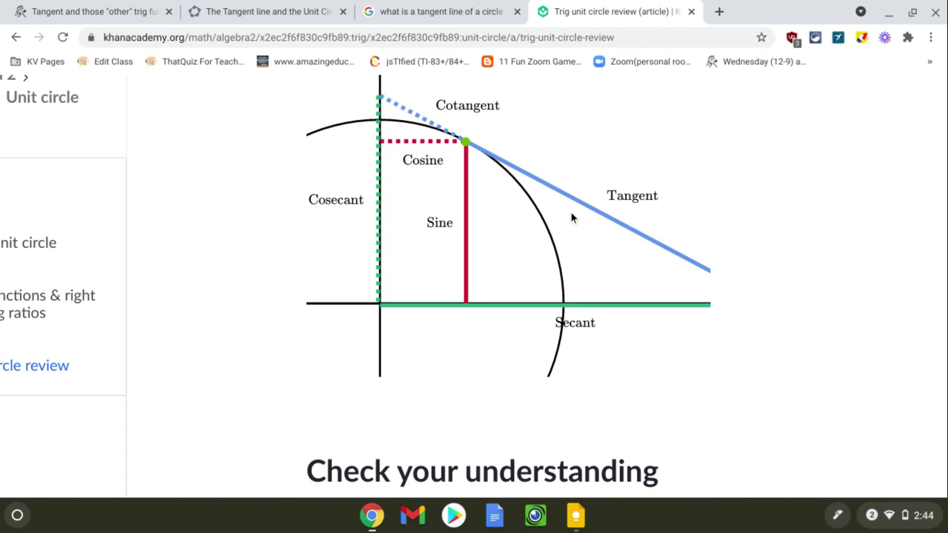
{"action": "key", "text": "ctrl+minus"}
{"action": "key", "text": "ctrl+minus"}
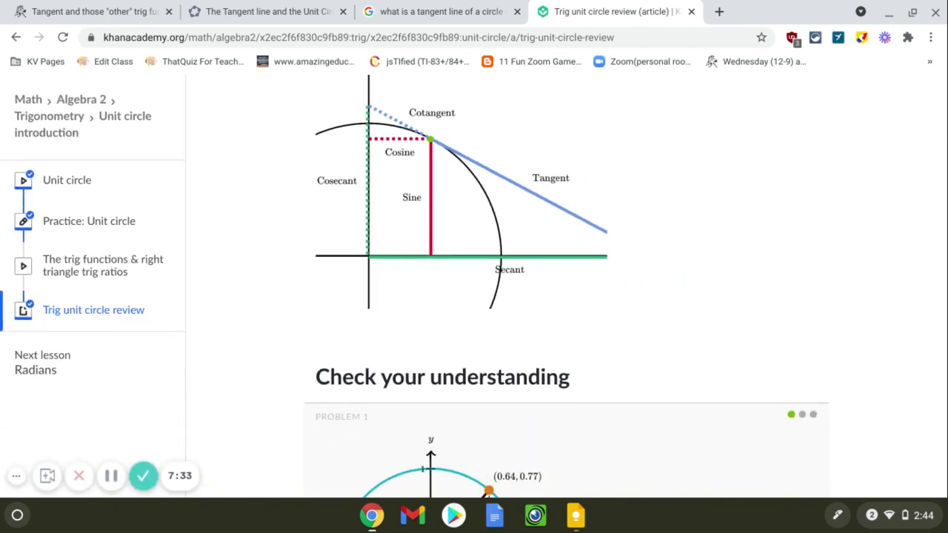